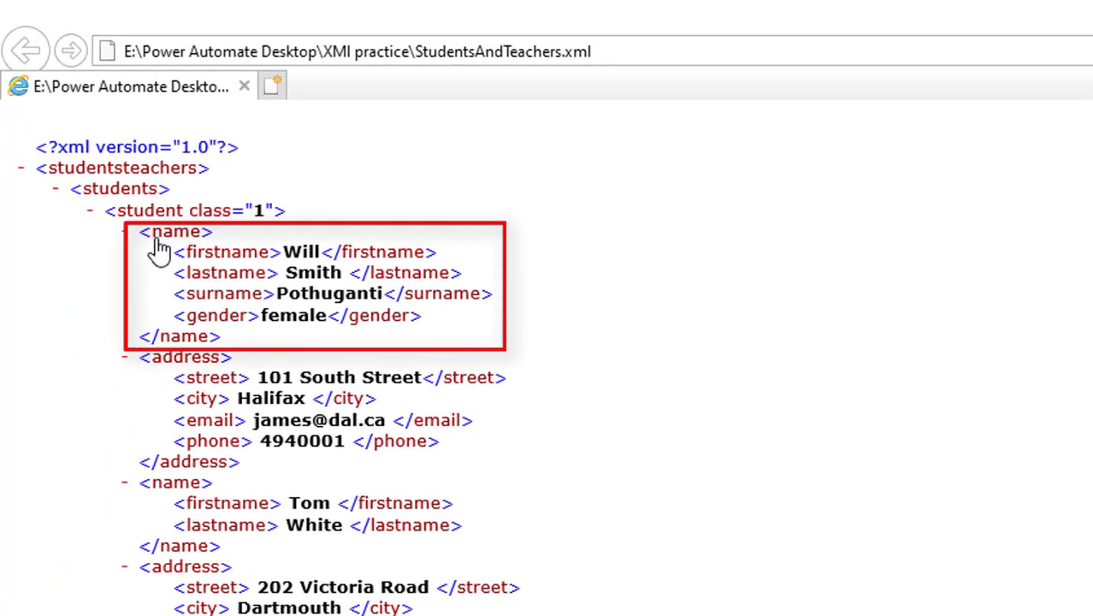
# - Highlight the surname line in StudentsAndTeachers.xml, then bring up the Learning XML Actions flow
pyautogui.moveTo(175, 292); pyautogui.dragTo(477, 293)
pyautogui.click(467, 282)
pyautogui.tripleClick(494, 291)
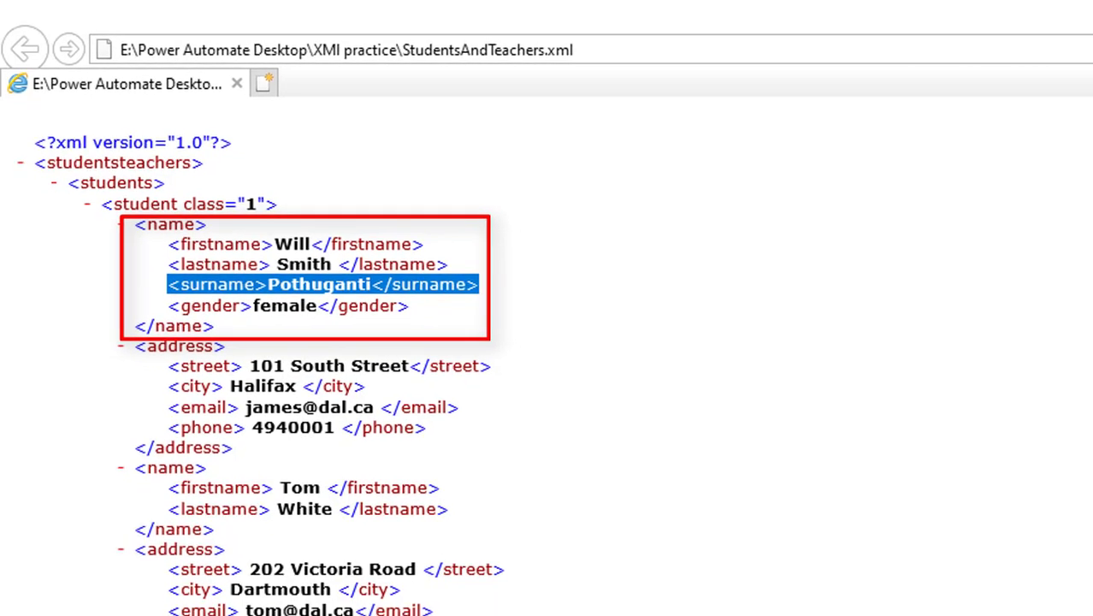
pyautogui.moveTo(217, 600)
pyautogui.click(293, 537)
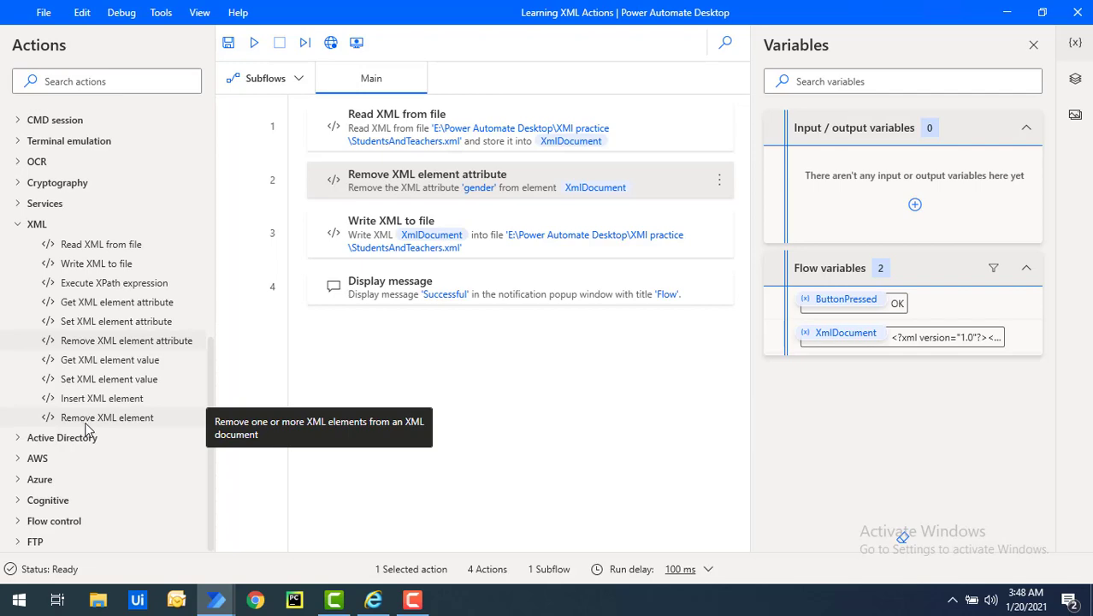
# - Disable the gender-attribute removal step and add a Remove XML element action below it
pyautogui.hotkey('ctrl', 'z')
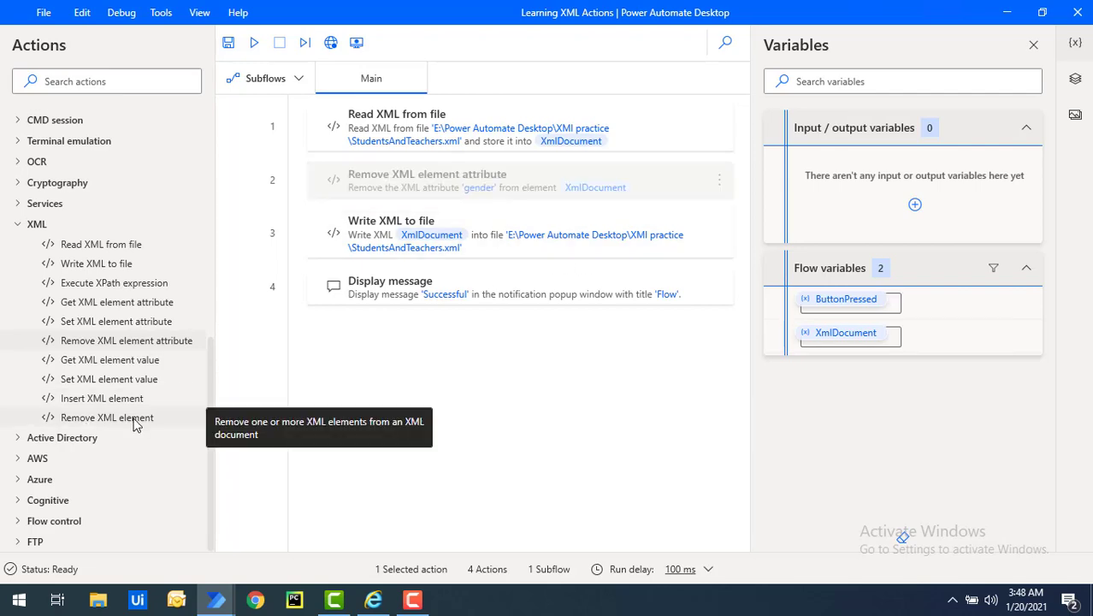
pyautogui.moveTo(134, 425); pyautogui.dragTo(342, 206)
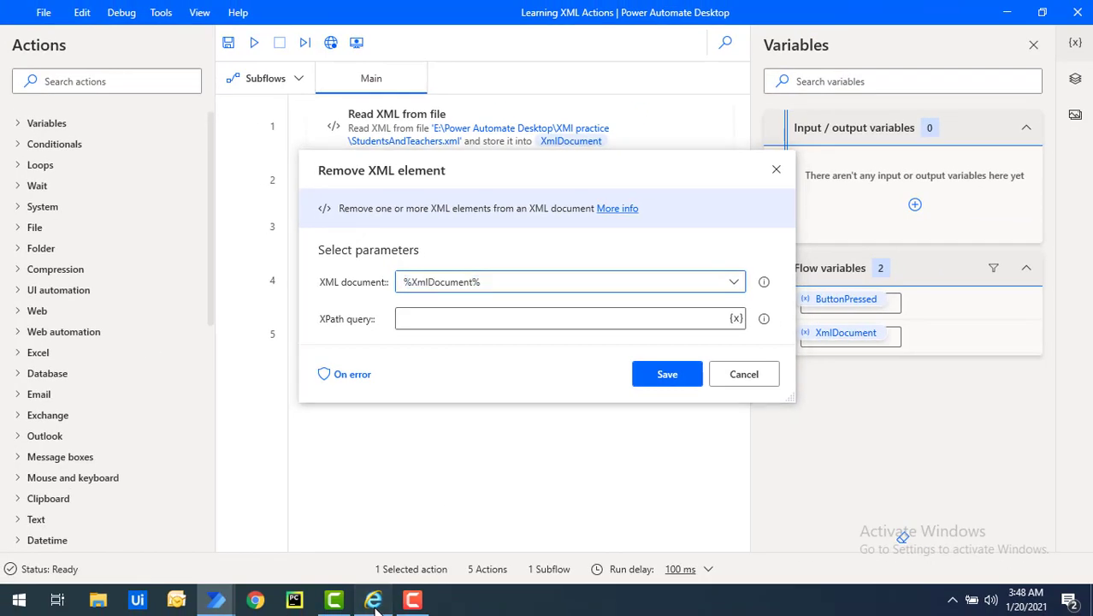
# - Enter the XPath query studentsteachers/students/student/name/surname in the Remove XML element action
pyautogui.click(374, 600)
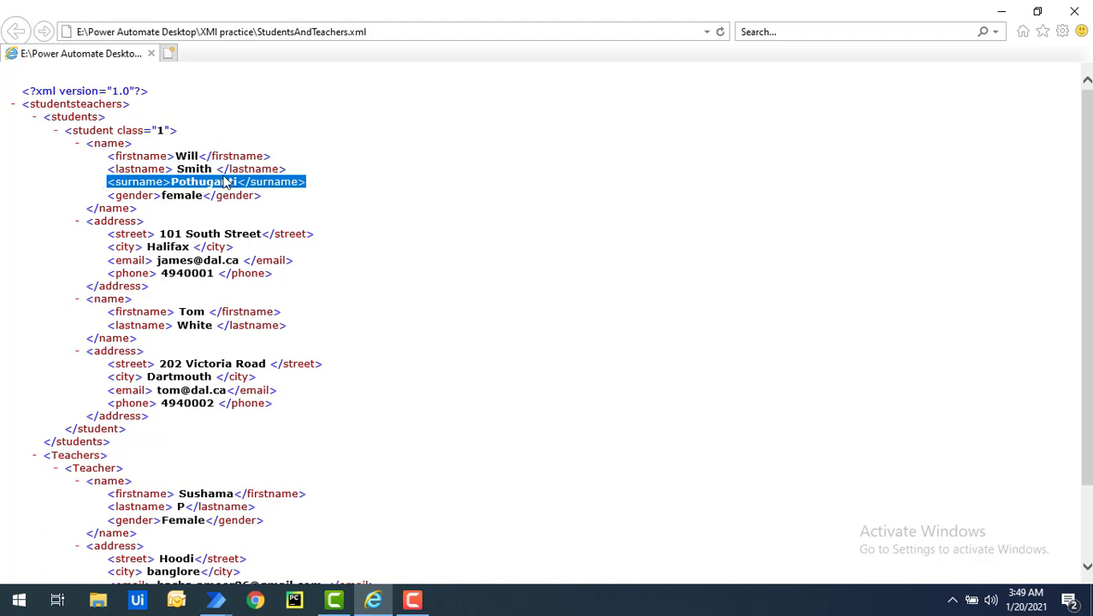
pyautogui.click(216, 600)
pyautogui.click(396, 332)
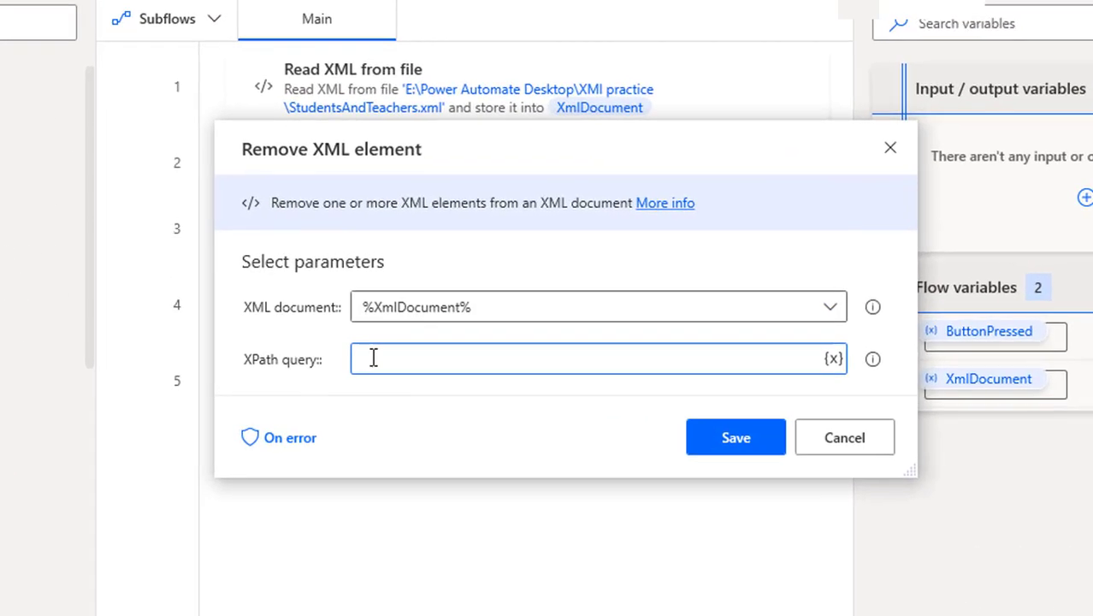
pyautogui.write('studentsteachers/students/student/name/surname')
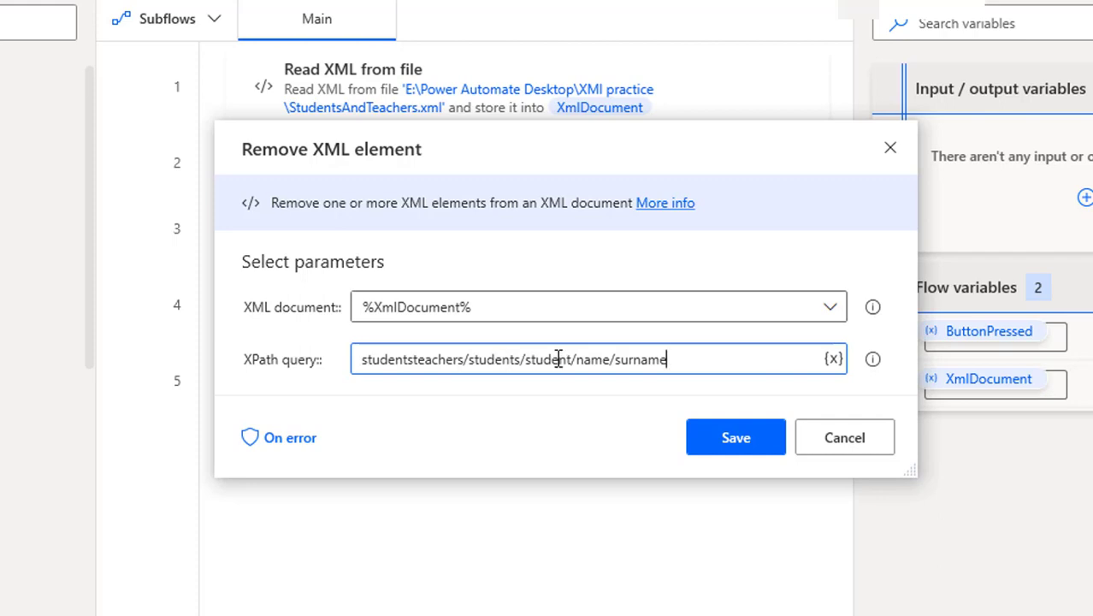
pyautogui.moveTo(609, 360); pyautogui.dragTo(565, 361)
pyautogui.click(620, 363)
pyautogui.moveTo(622, 363)
pyautogui.mouseDown()
pyautogui.moveTo(696, 366)
pyautogui.moveTo(617, 366)
pyautogui.mouseUp()
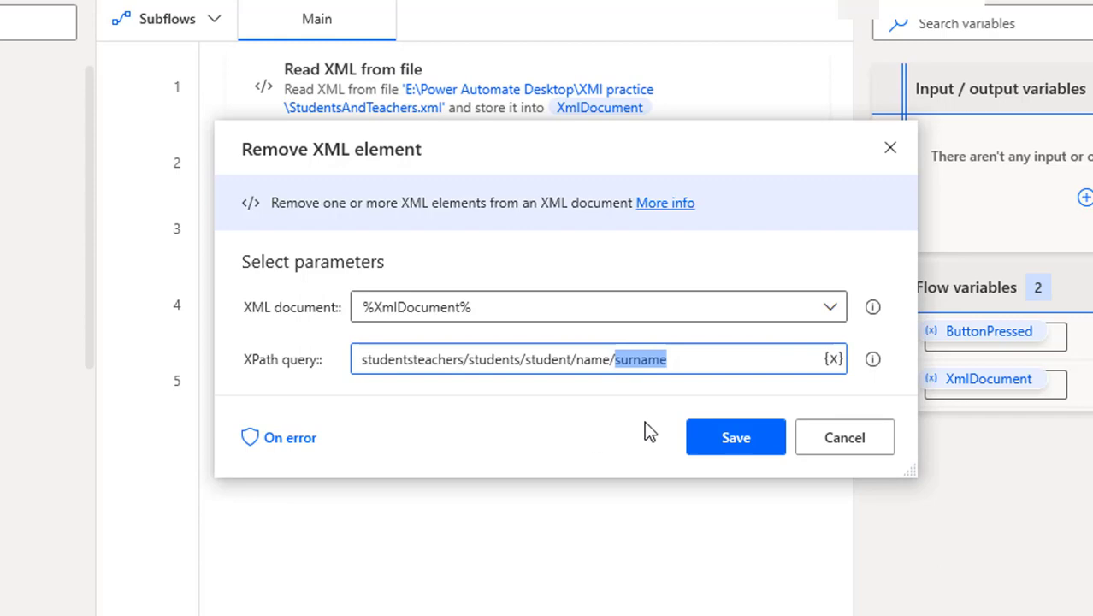
# - Save the surname-removal action as step 3 and run the flow to its Successful message
pyautogui.click(744, 446)
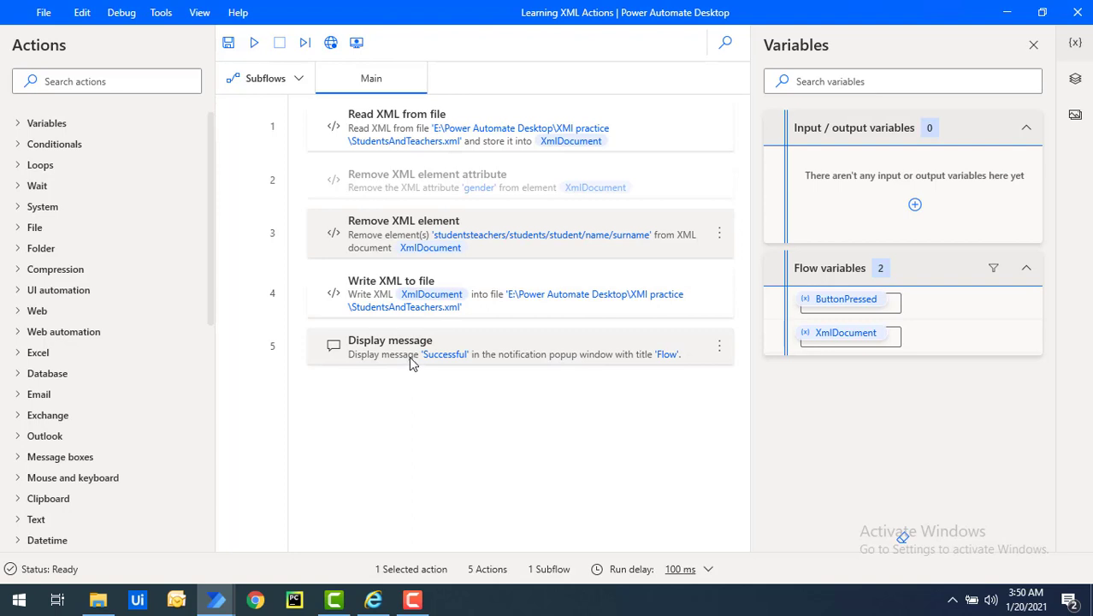
pyautogui.click(254, 44)
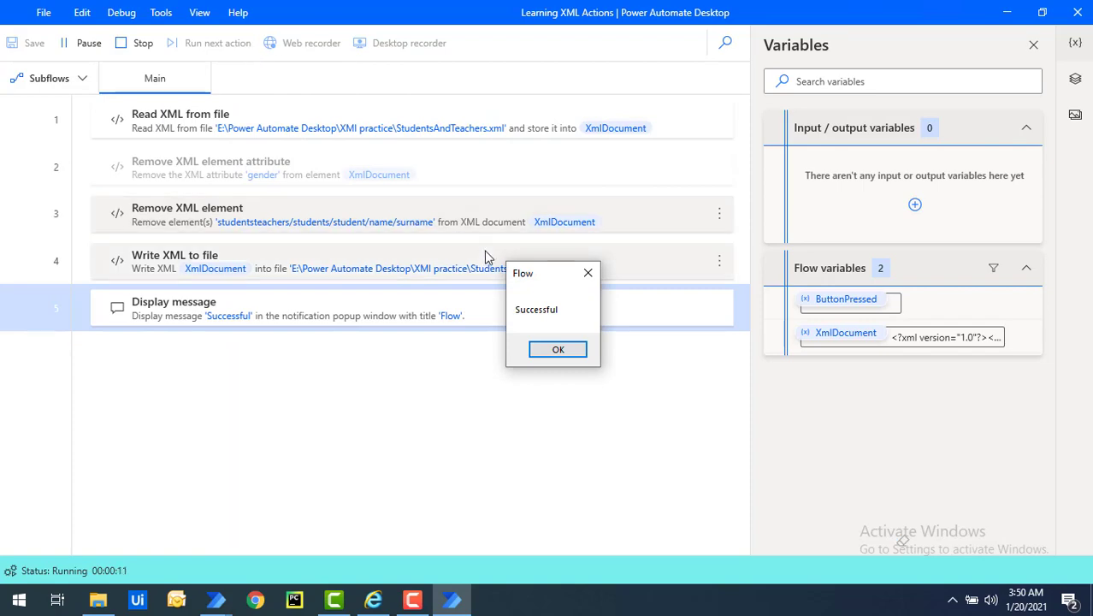
pyautogui.click(557, 349)
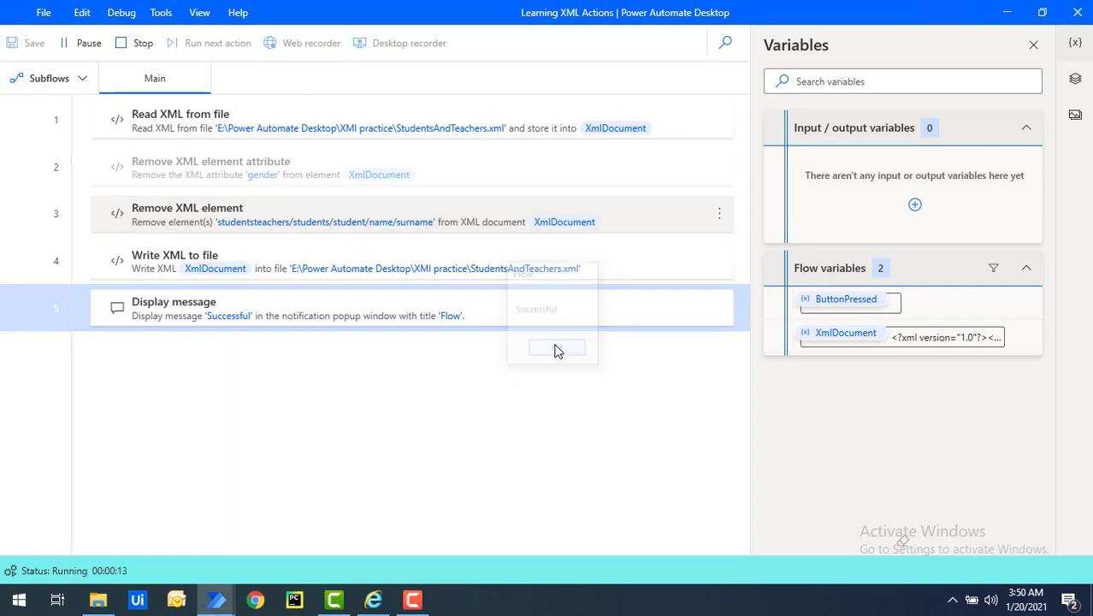
# - Reload StudentsAndTeachers.xml in Internet Explorer to pick up the surname removal
pyautogui.click(578, 341)
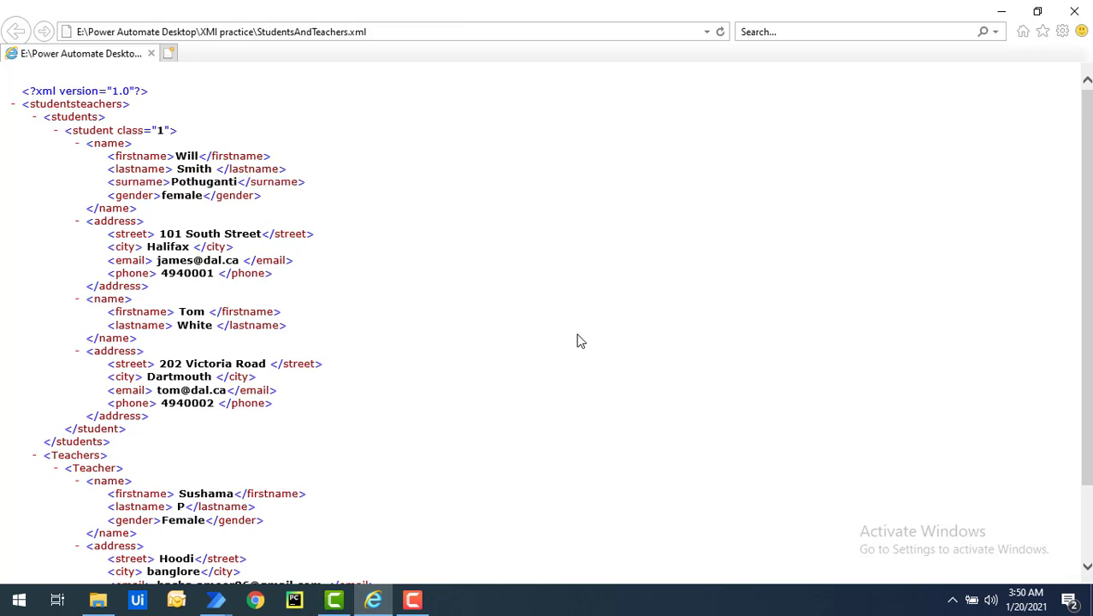
pyautogui.moveTo(103, 183); pyautogui.dragTo(301, 181)
pyautogui.click(403, 33)
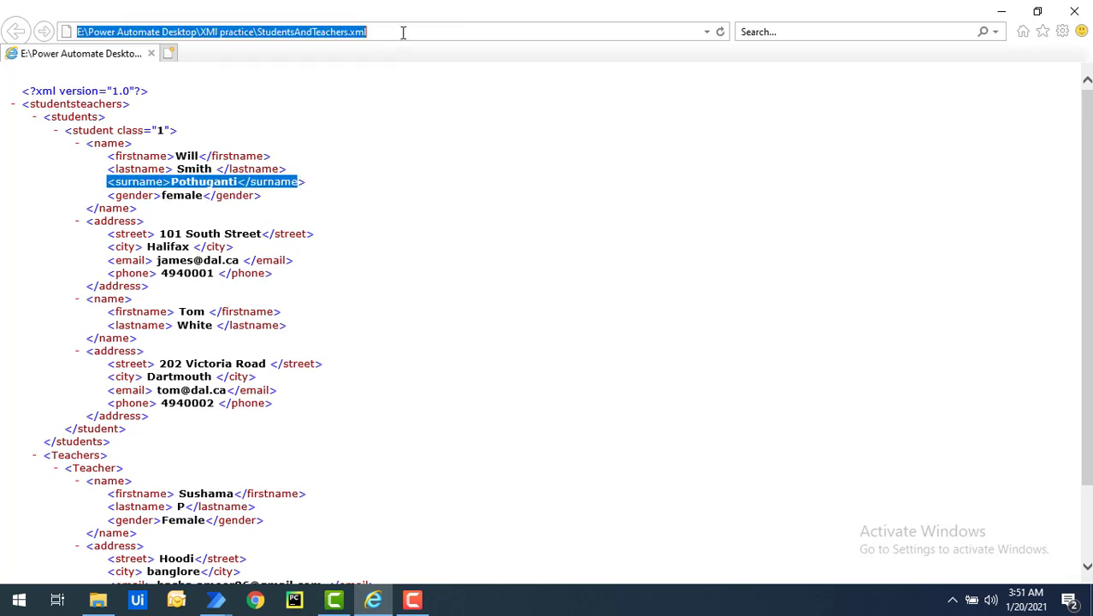
pyautogui.press('Return')
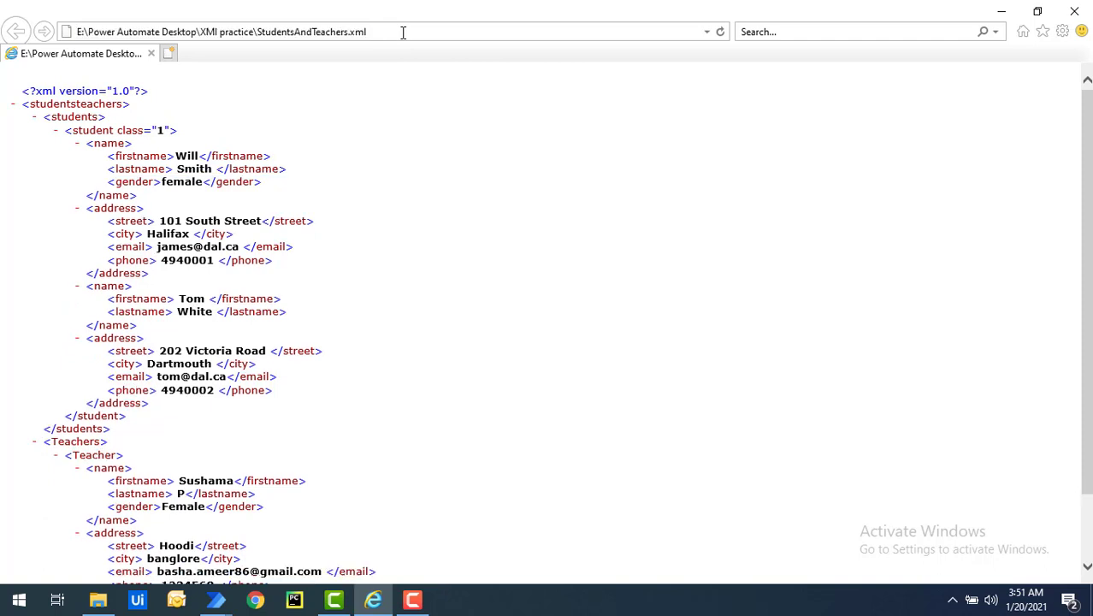
# - Inspect the remaining firstname, lastname and gender entries under the student's name
pyautogui.moveTo(109, 156); pyautogui.dragTo(288, 178)
pyautogui.click(109, 180)
pyautogui.doubleClick(134, 181)
pyautogui.click(288, 180)
pyautogui.click(216, 604)
# - Change step 3's XPath to studentsteachers/students/student/name/* and rerun the flow successfully
pyautogui.click(290, 544)
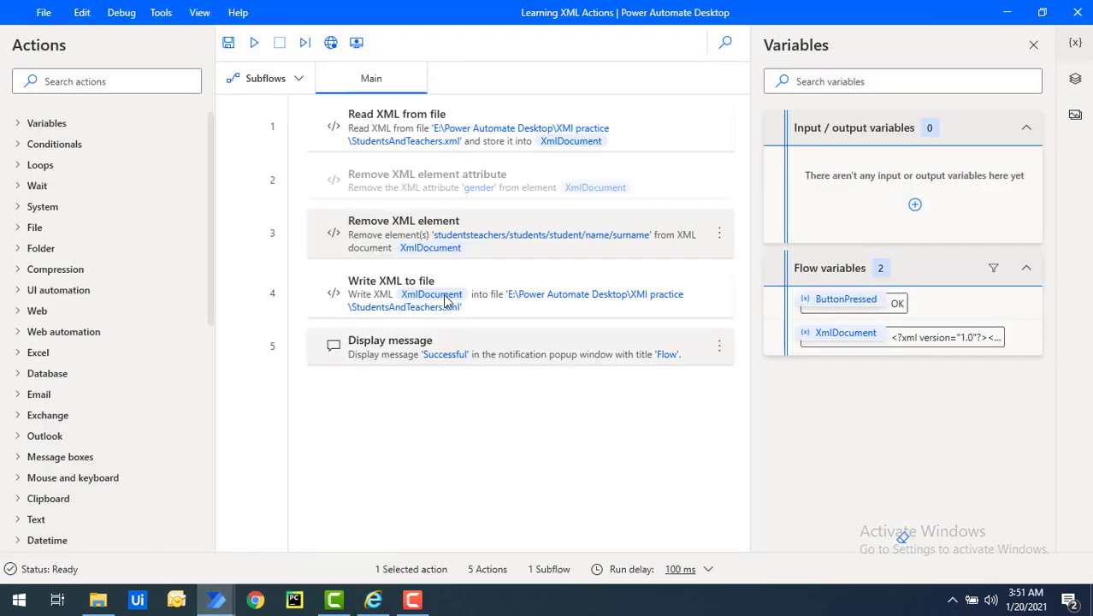
pyautogui.doubleClick(455, 247)
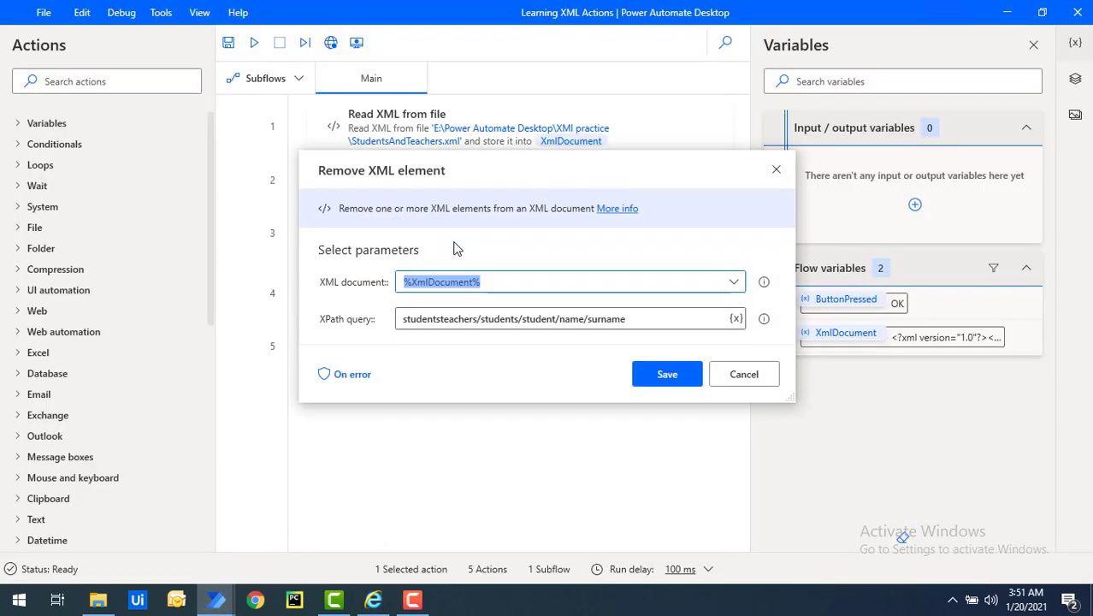
pyautogui.click(498, 319)
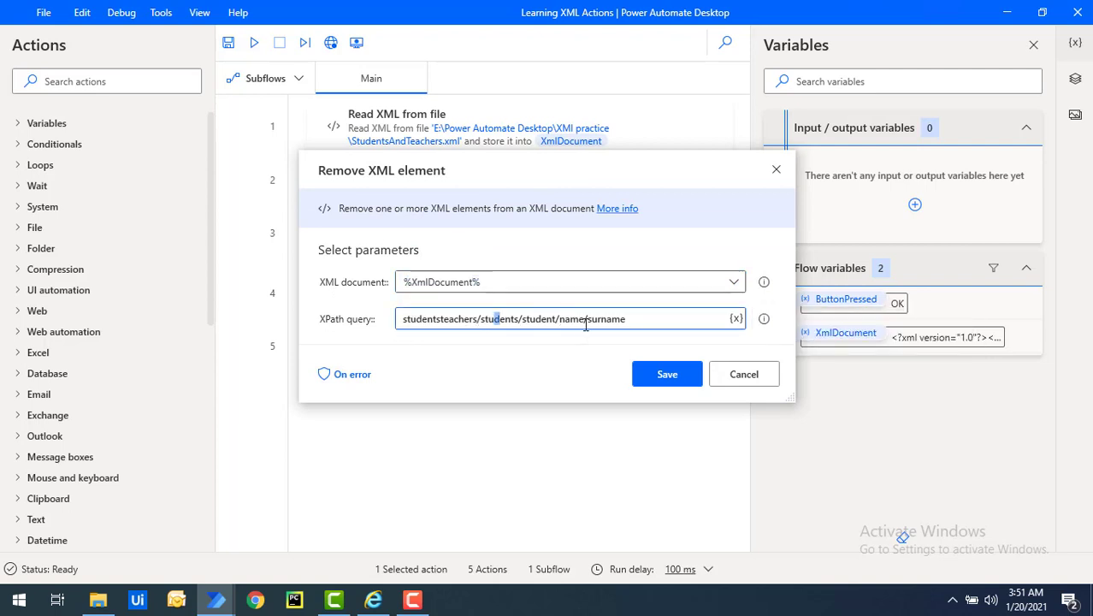
pyautogui.doubleClick(618, 319)
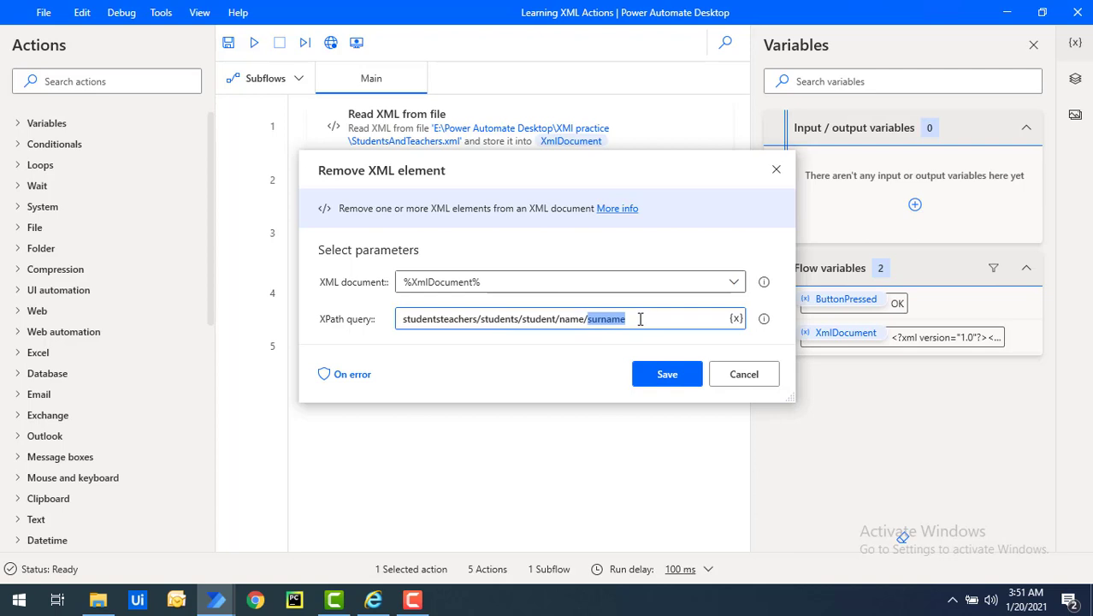
pyautogui.press('BackSpace')
pyautogui.click(661, 375)
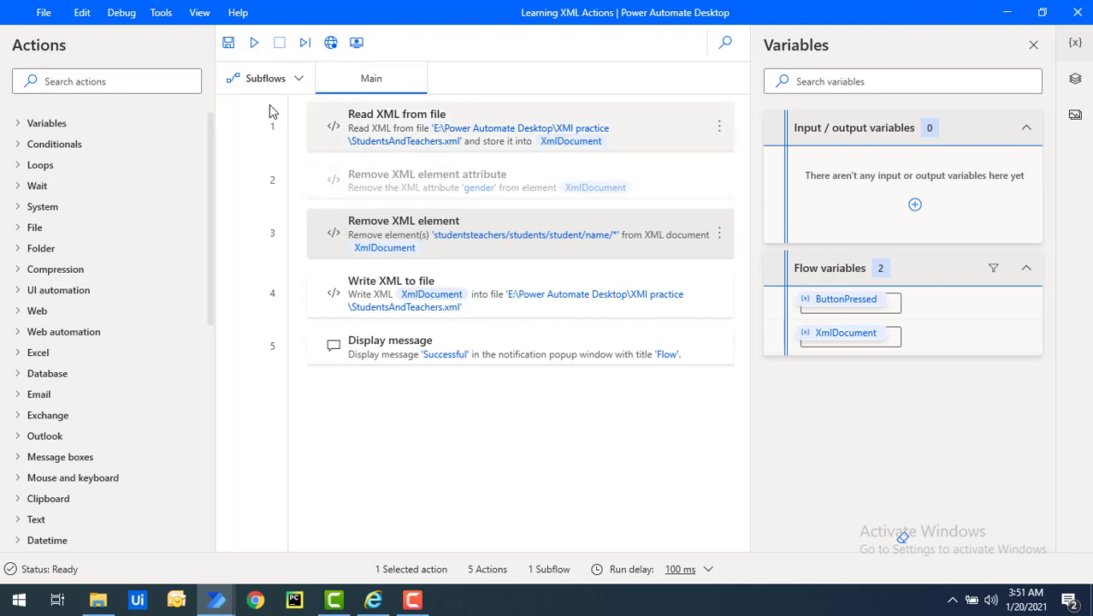
pyautogui.click(256, 43)
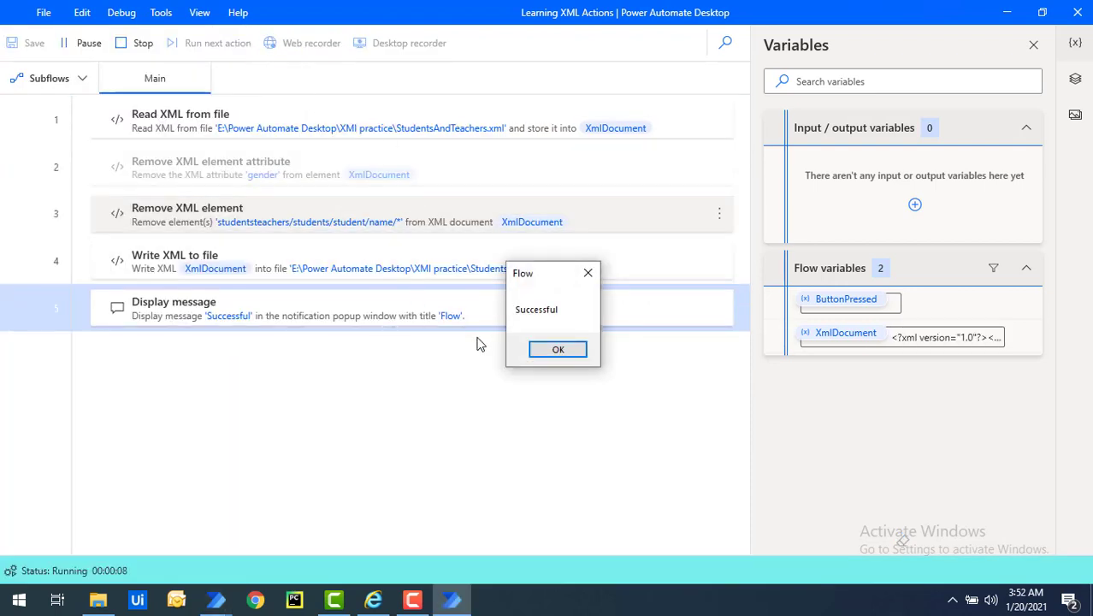
pyautogui.click(554, 352)
# - Refresh StudentsAndTeachers.xml and confirm the student's name elements are now empty
pyautogui.click(376, 602)
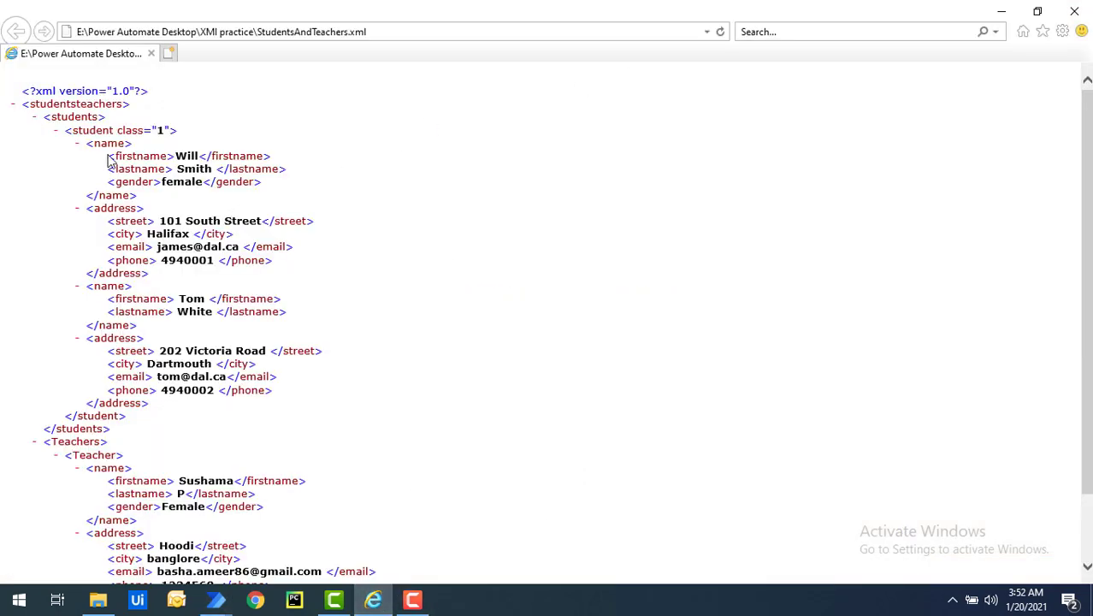
pyautogui.click(720, 34)
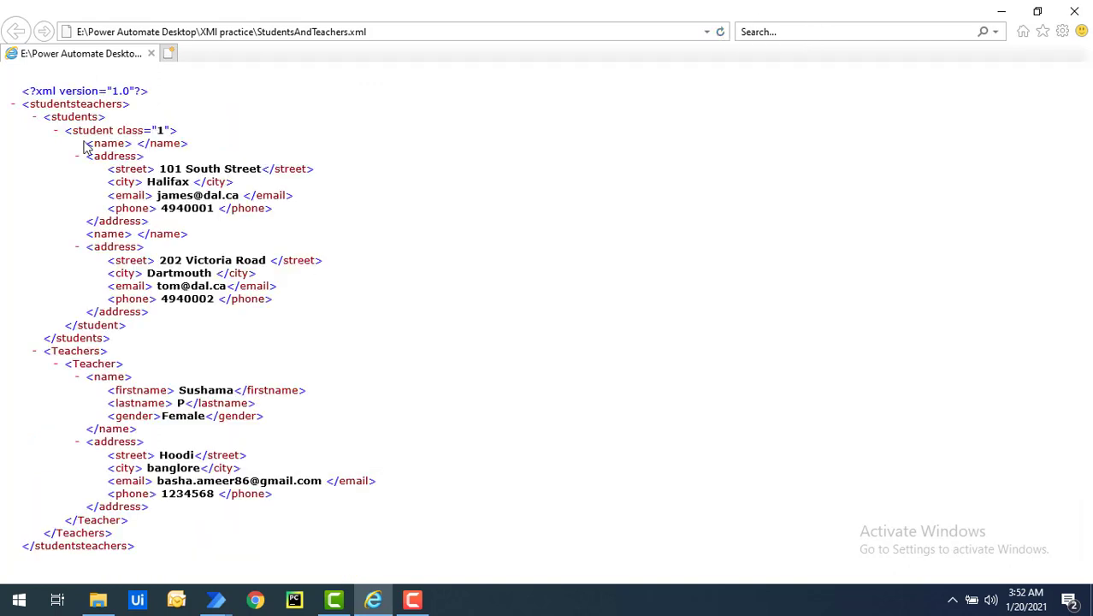
pyautogui.moveTo(85, 147); pyautogui.dragTo(194, 150)
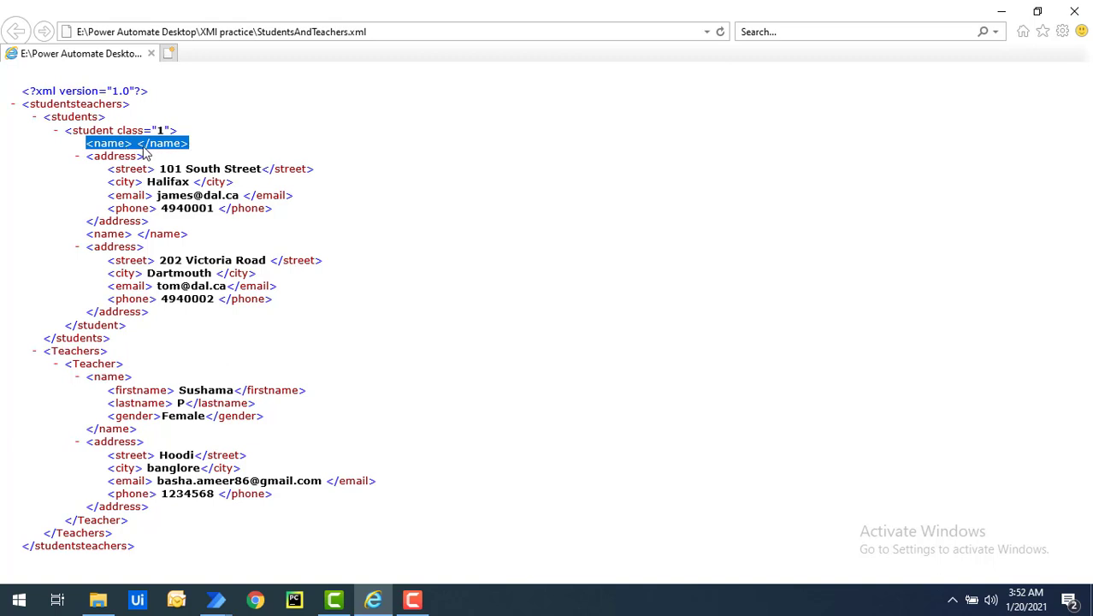
# - Open step 3 for editing and compare it with the first address block's lines
pyautogui.moveTo(216, 599)
pyautogui.click(269, 530)
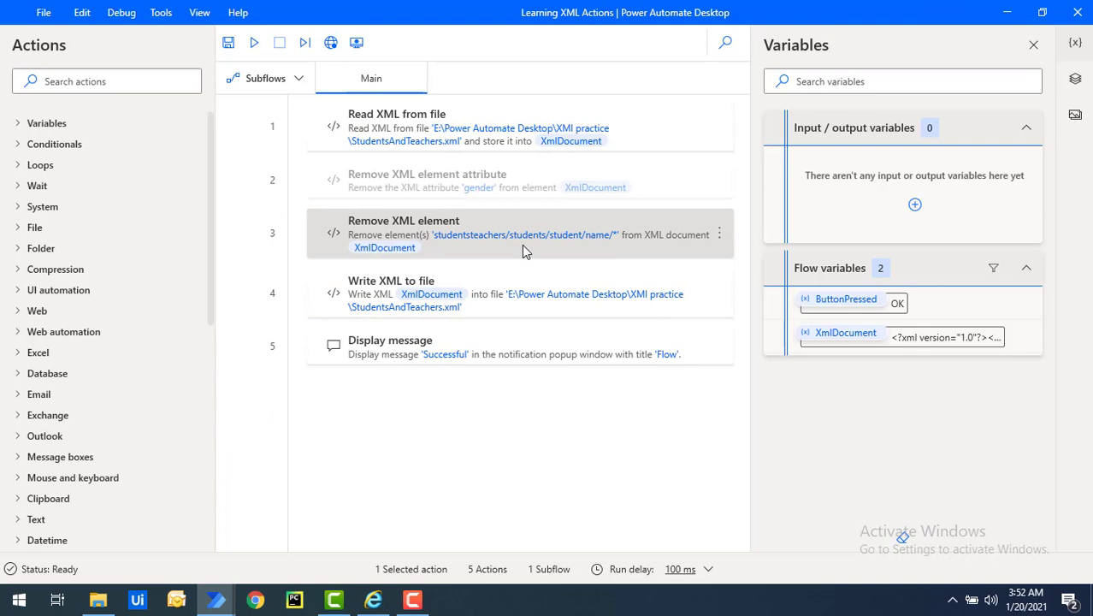
pyautogui.doubleClick(523, 251)
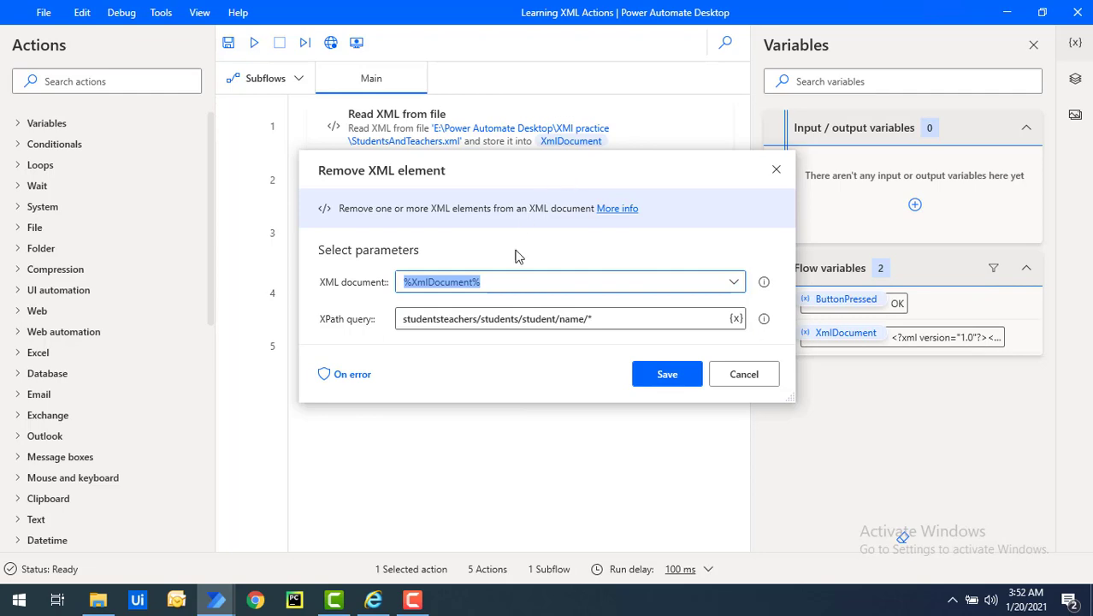
pyautogui.click(374, 601)
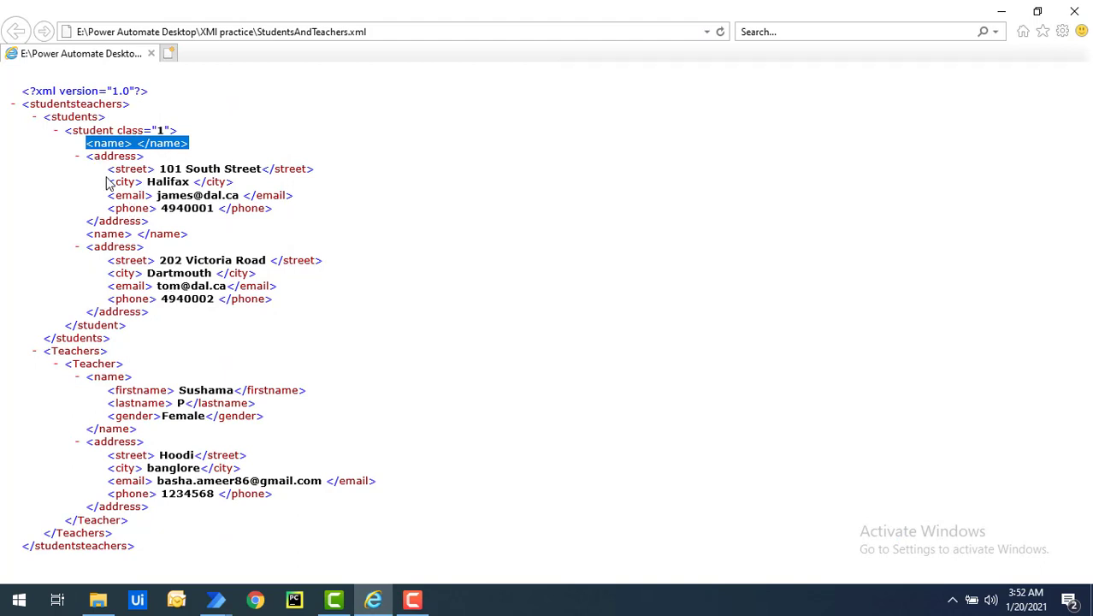
pyautogui.click(118, 174)
pyautogui.moveTo(118, 175); pyautogui.dragTo(286, 211)
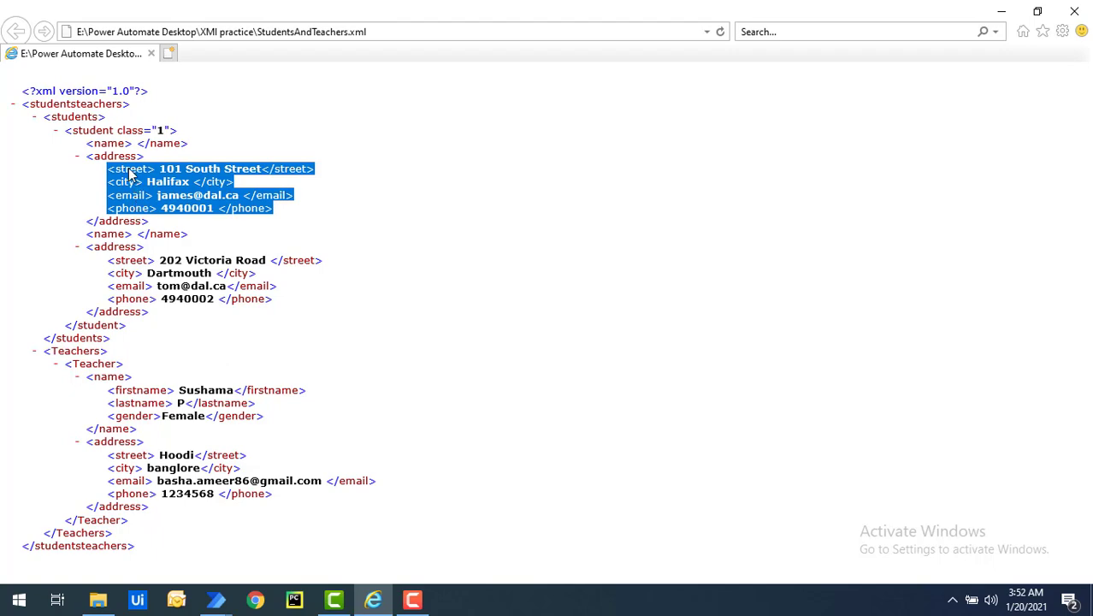
# - Change step 3's XPath to studentsteachers/students/student/address, save it, and rerun successfully
pyautogui.click(215, 600)
pyautogui.click(313, 544)
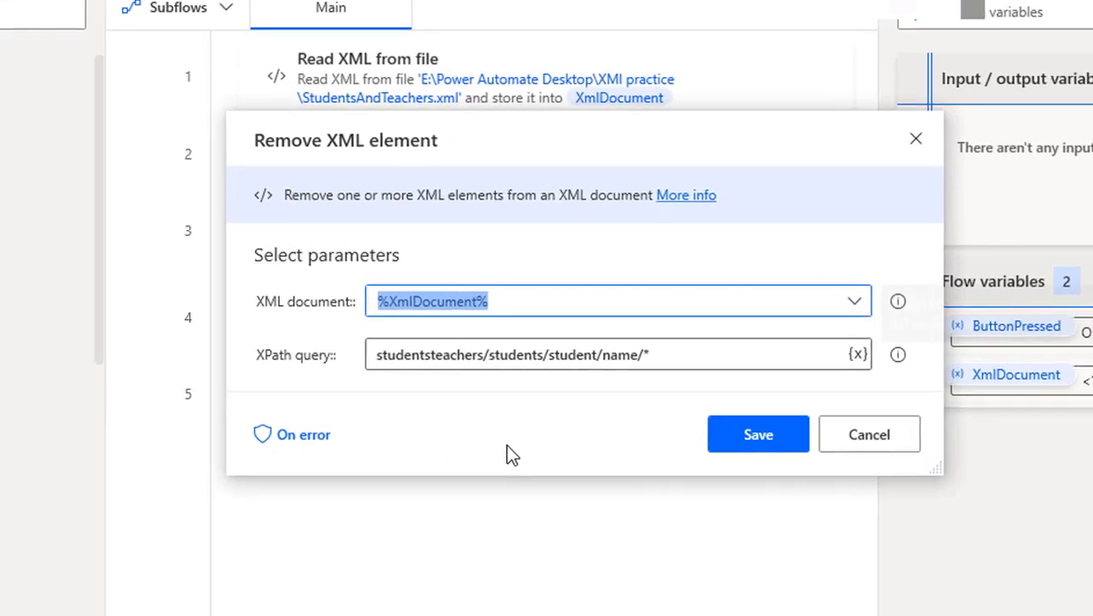
pyautogui.click(653, 354)
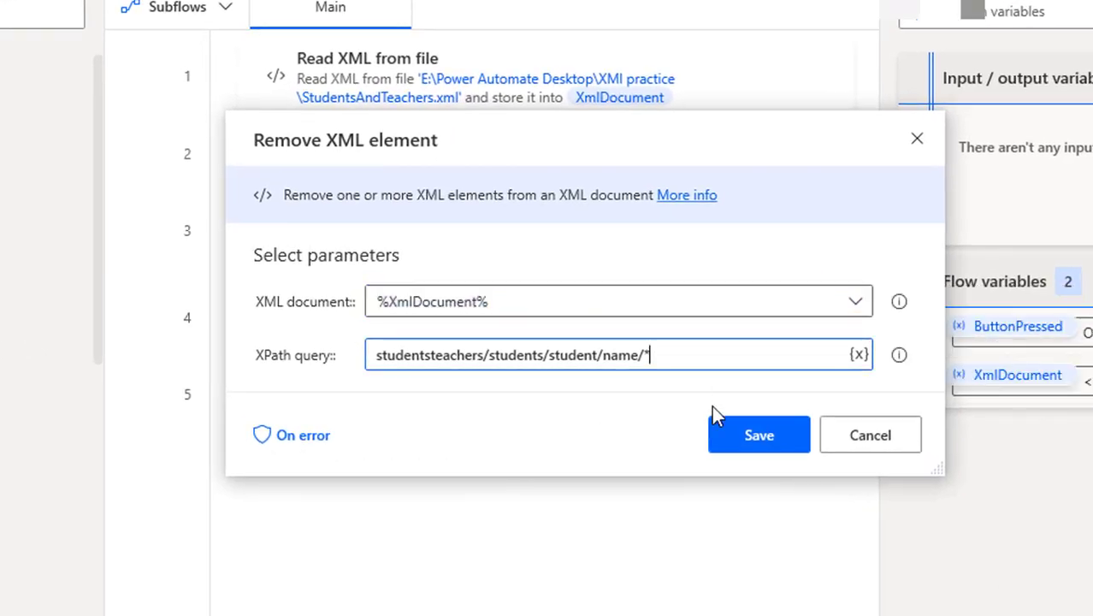
pyautogui.press('BackSpace')
pyautogui.press('BackSpace')
pyautogui.press('BackSpace')
pyautogui.press('BackSpace')
pyautogui.press('BackSpace')
pyautogui.press('BackSpace')
pyautogui.write('address')
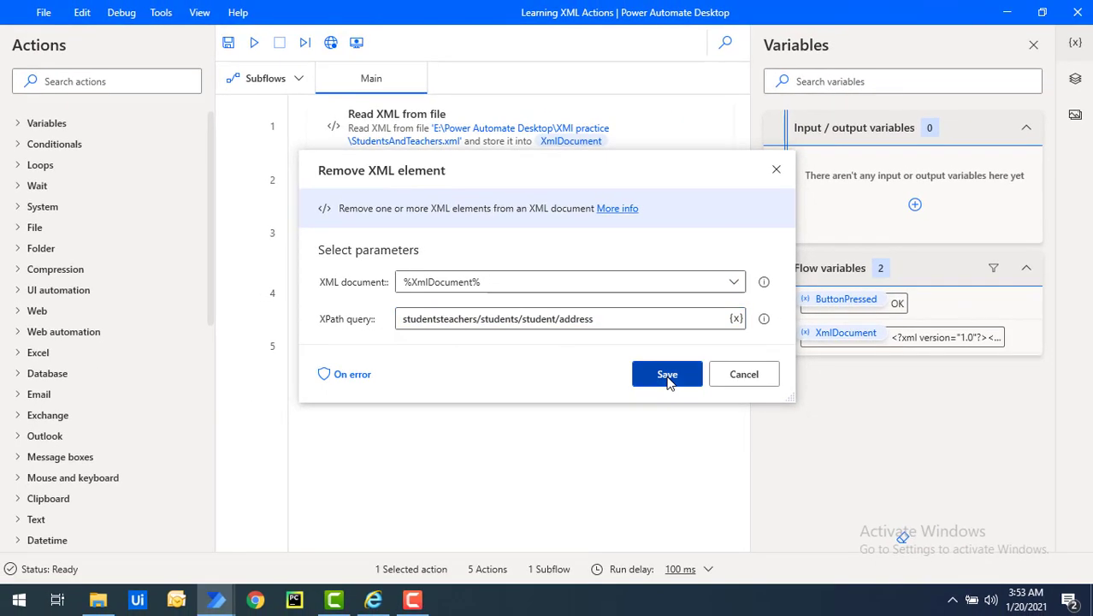
pyautogui.click(713, 406)
pyautogui.click(253, 47)
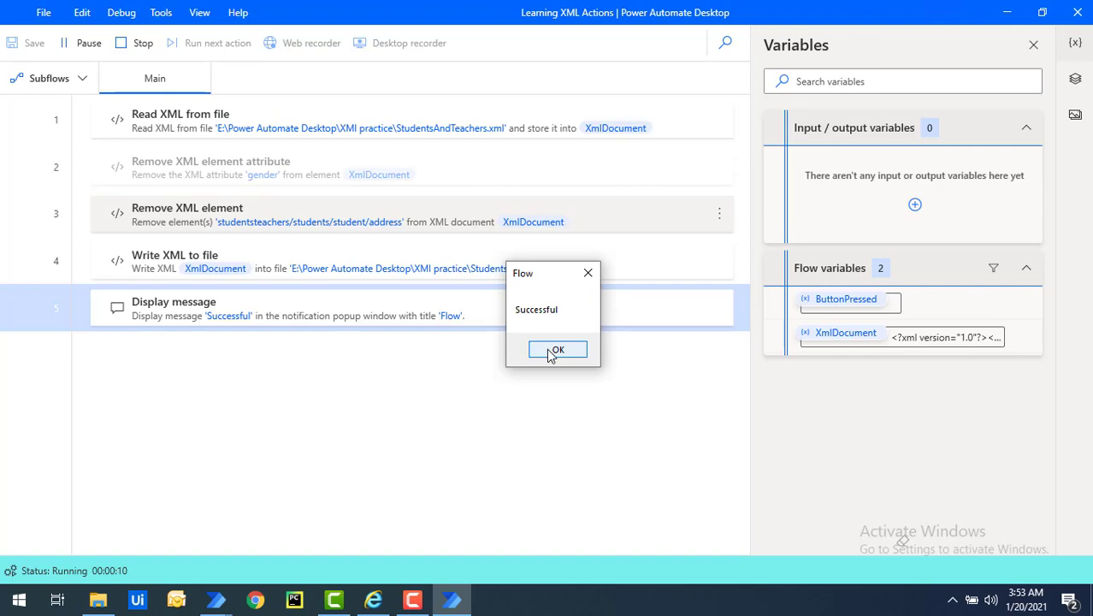
pyautogui.click(556, 351)
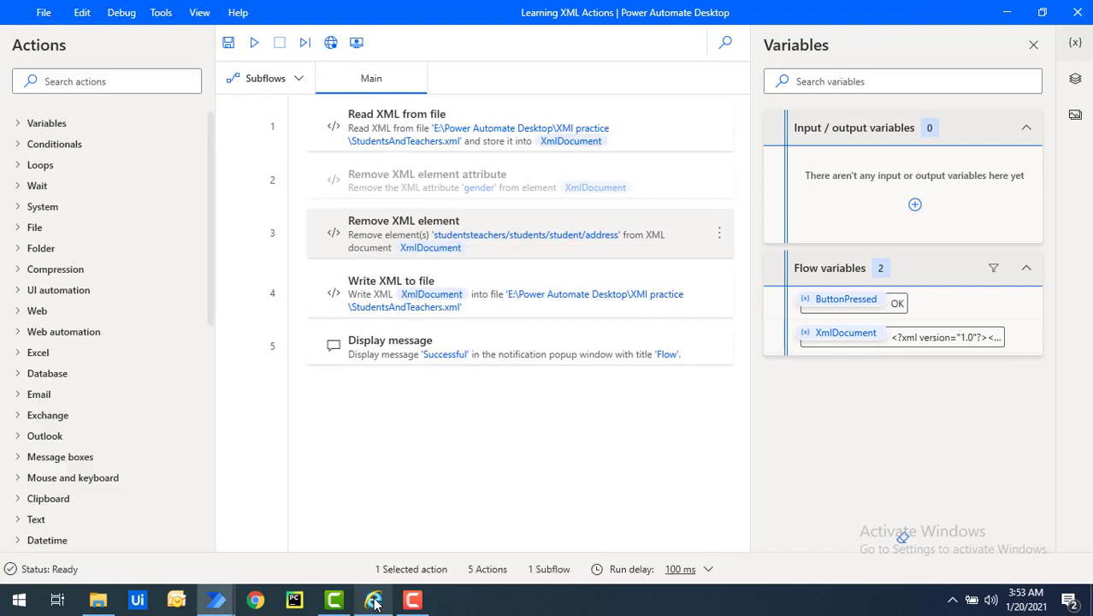
# - Reload StudentsAndTeachers.xml and confirm the student keeps only two empty name elements
pyautogui.click(373, 600)
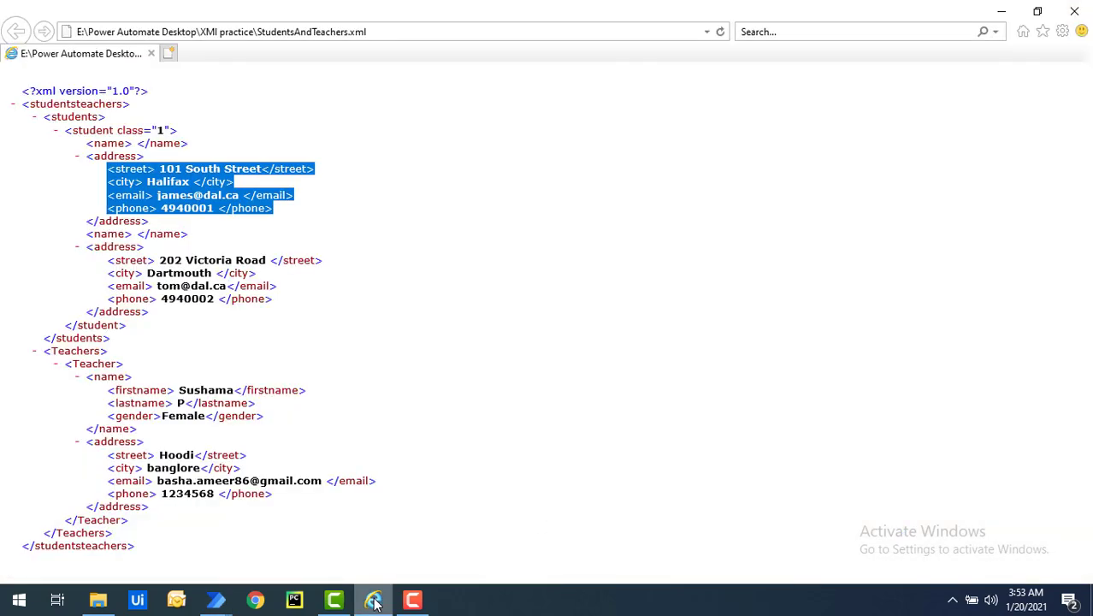
pyautogui.click(695, 37)
pyautogui.press('F5')
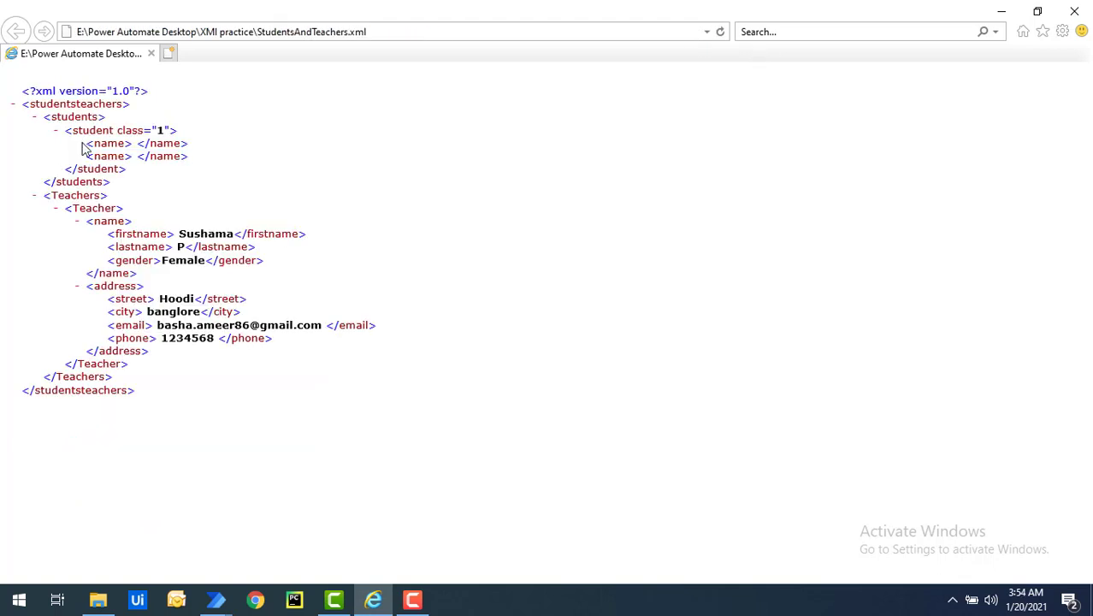
pyautogui.moveTo(81, 156); pyautogui.dragTo(203, 168)
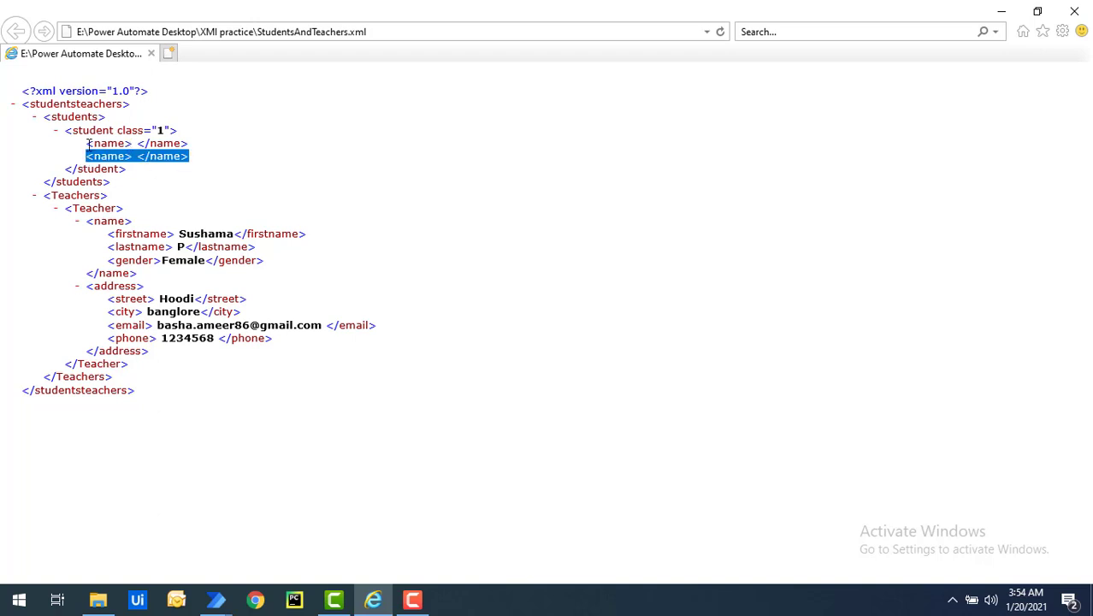
pyautogui.moveTo(87, 142); pyautogui.dragTo(200, 147)
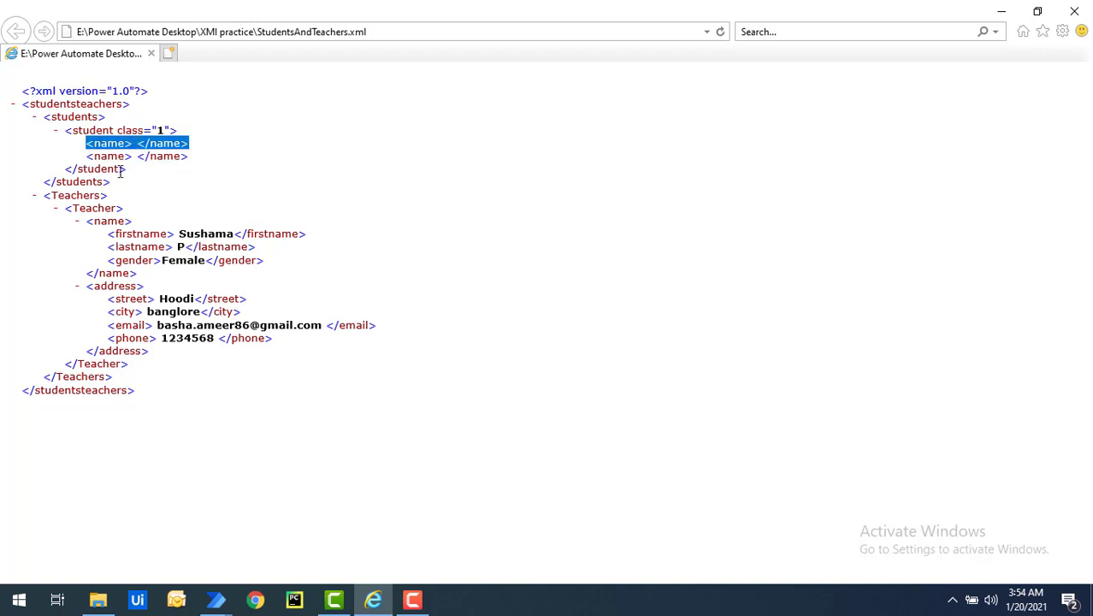
pyautogui.moveTo(85, 156); pyautogui.dragTo(190, 157)
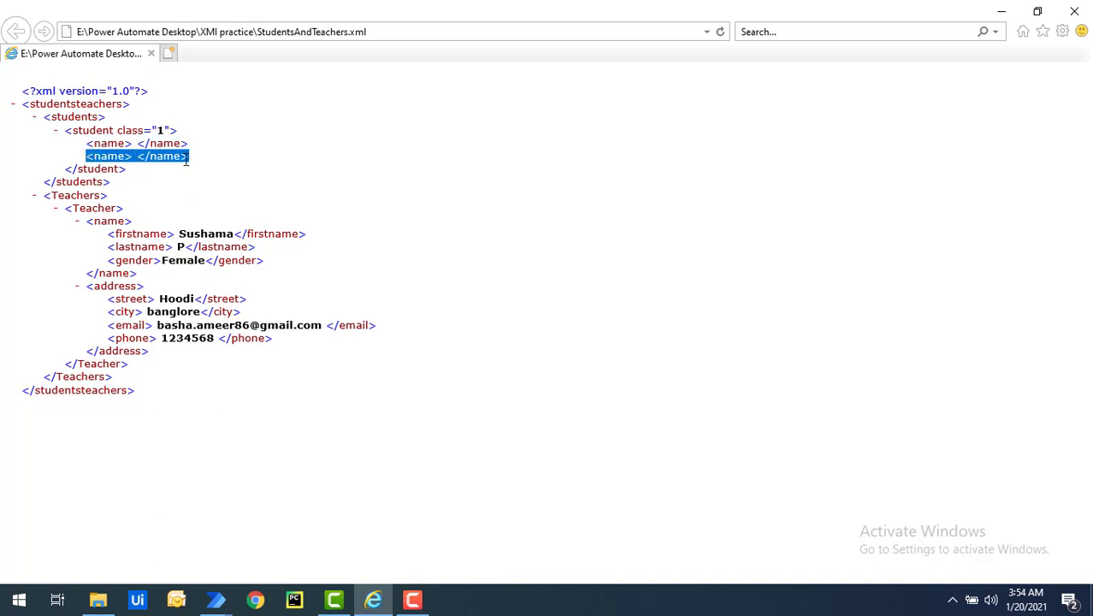
pyautogui.click(215, 599)
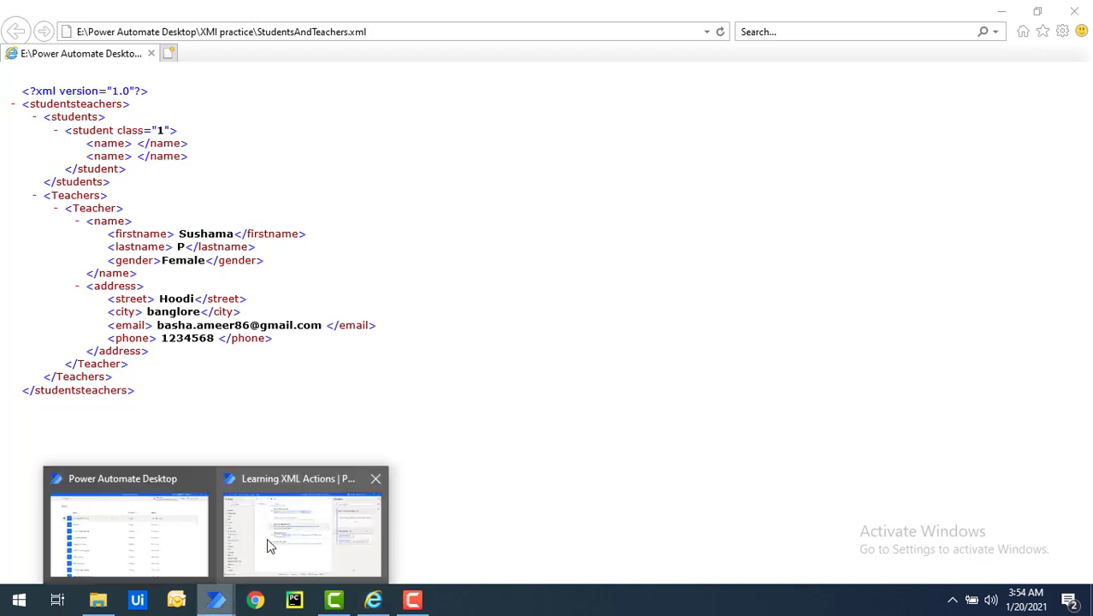
pyautogui.click(267, 538)
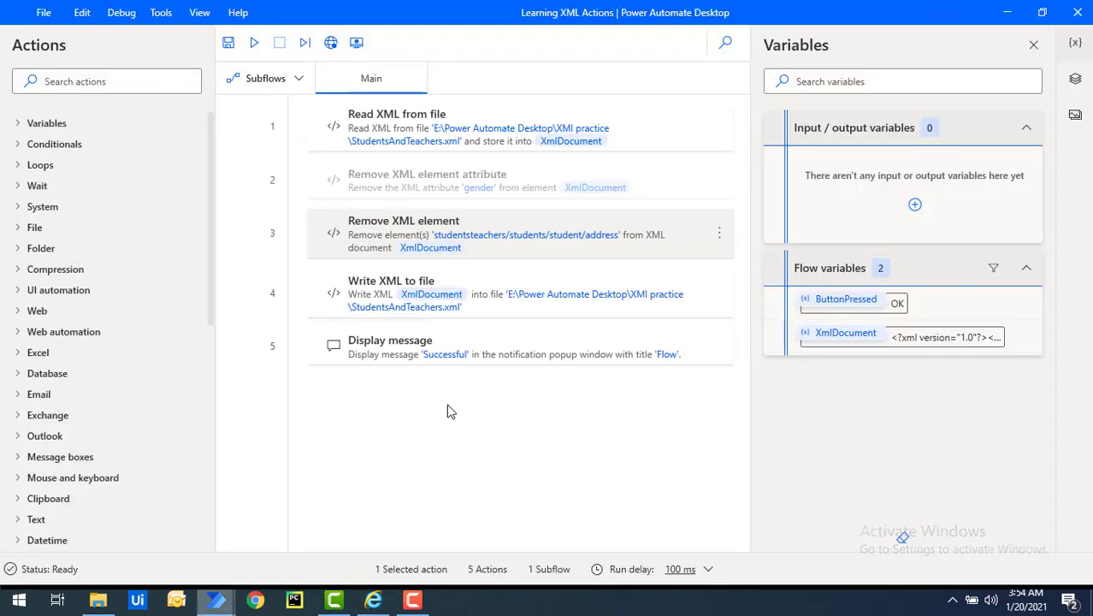
pyautogui.doubleClick(496, 252)
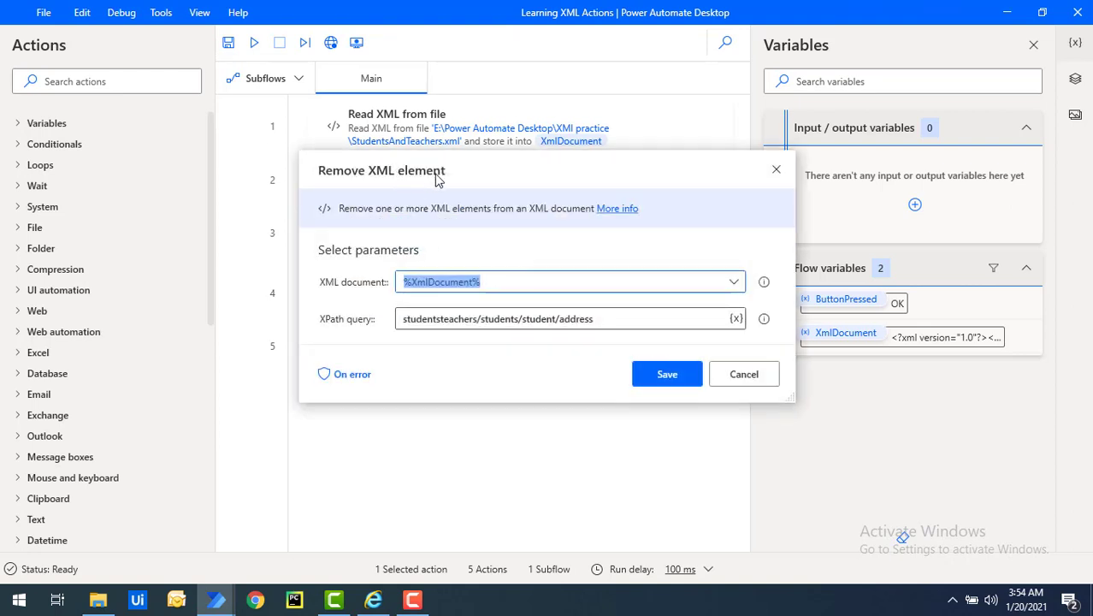
pyautogui.click(723, 377)
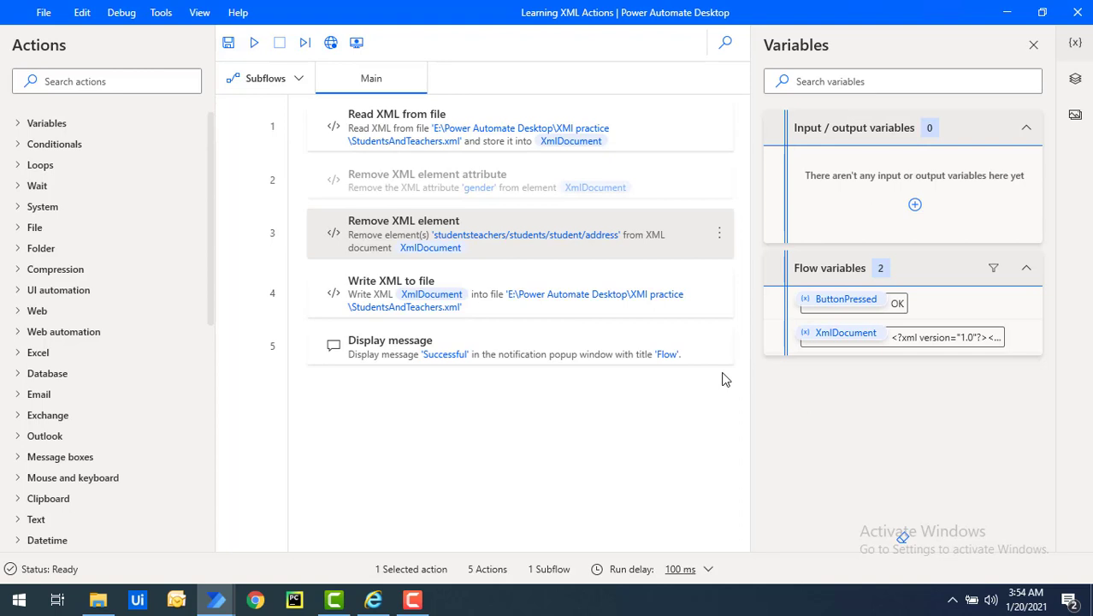